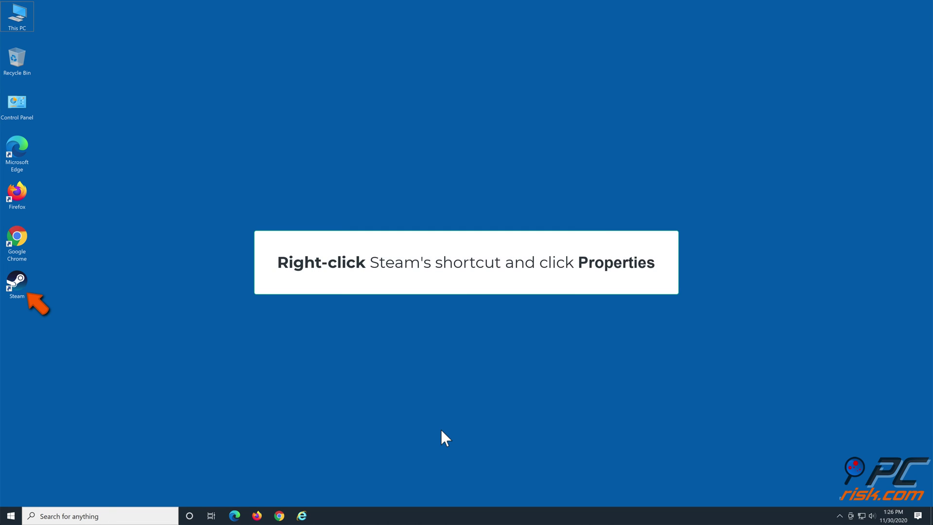
- Tick Run as administrator in the Steam shortcut's advanced properties, then apply it with admin approval
right_click(19, 288)
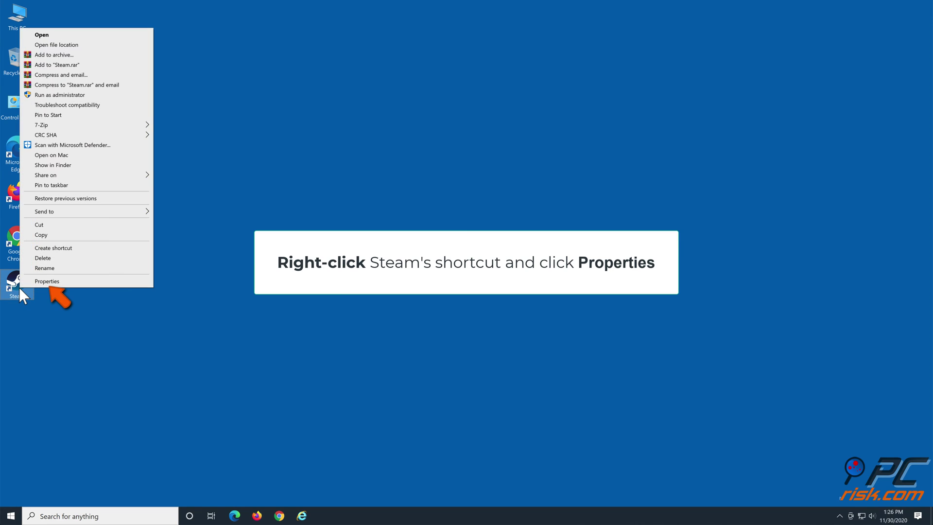
click(87, 283)
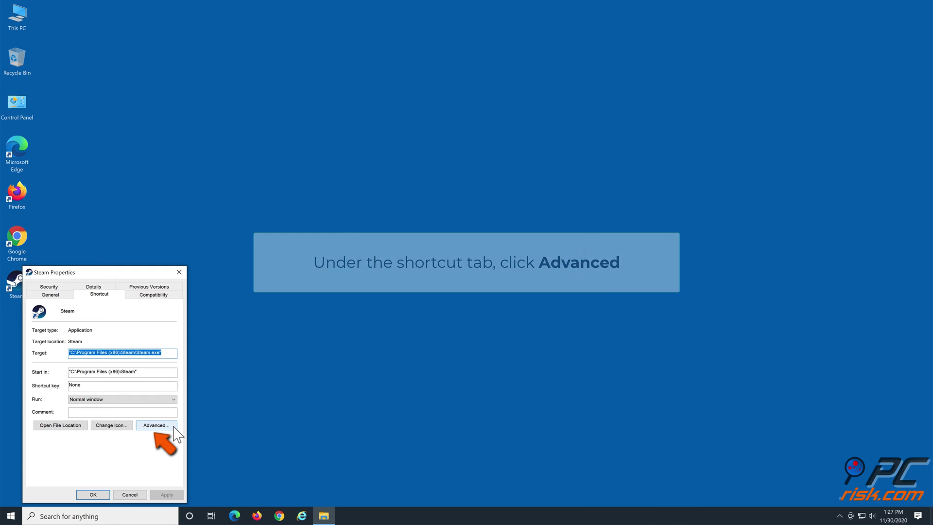
click(173, 428)
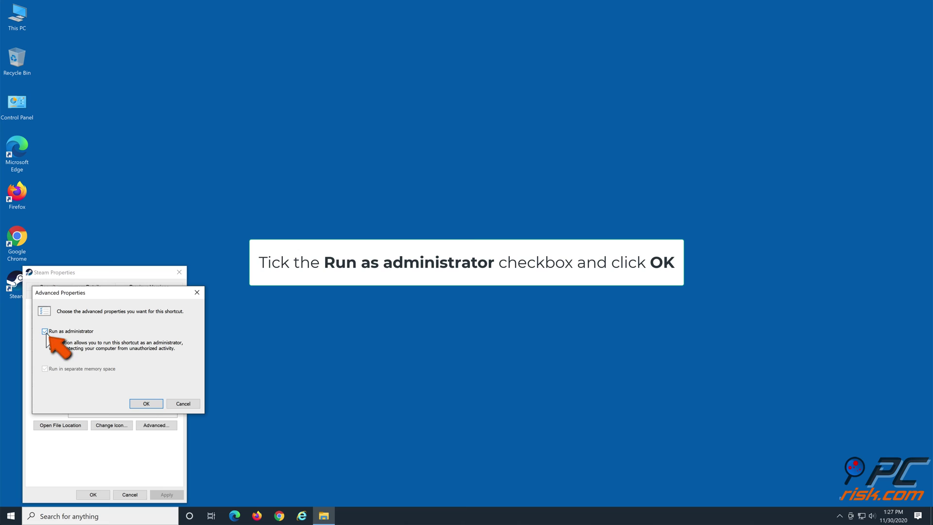
click(153, 405)
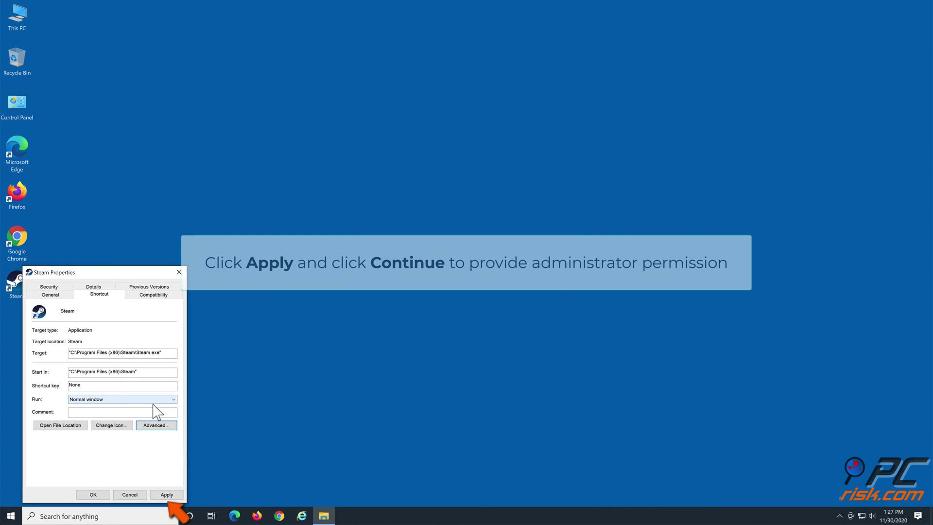
click(177, 498)
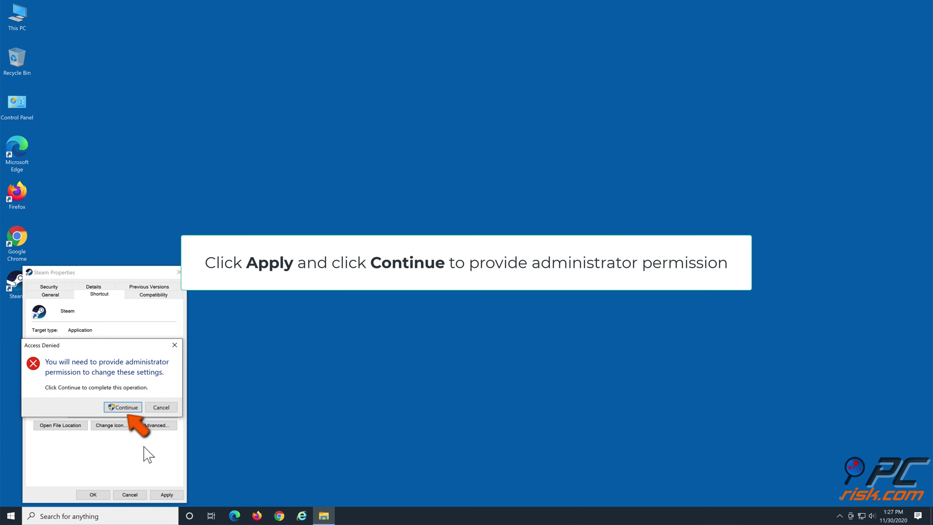
click(140, 407)
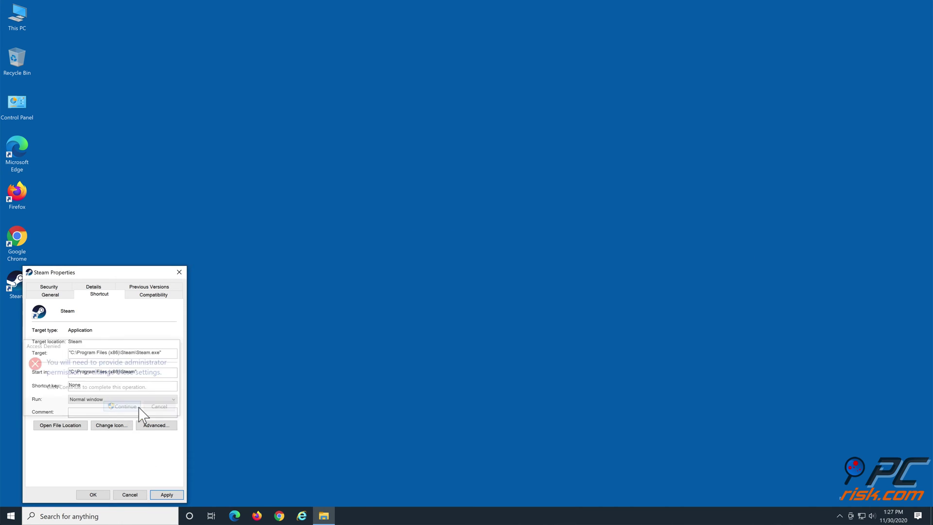
click(102, 496)
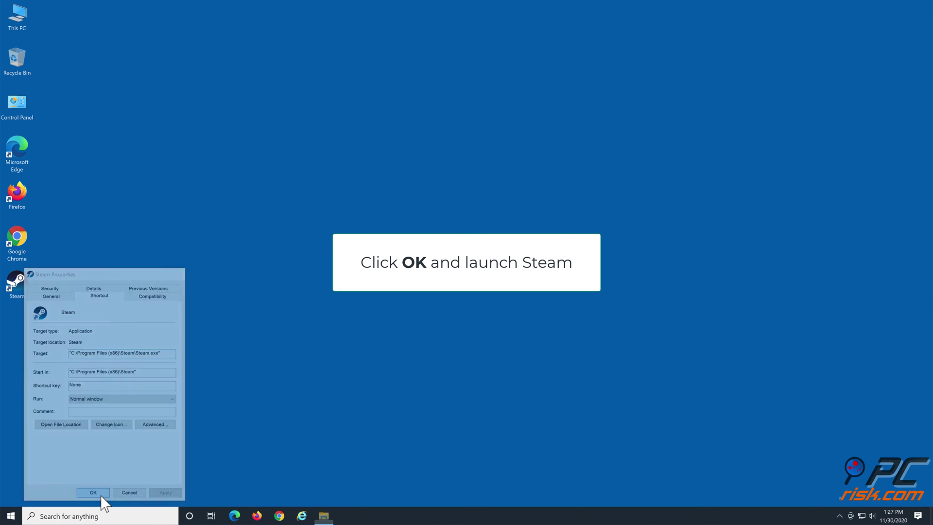
double_click(21, 286)
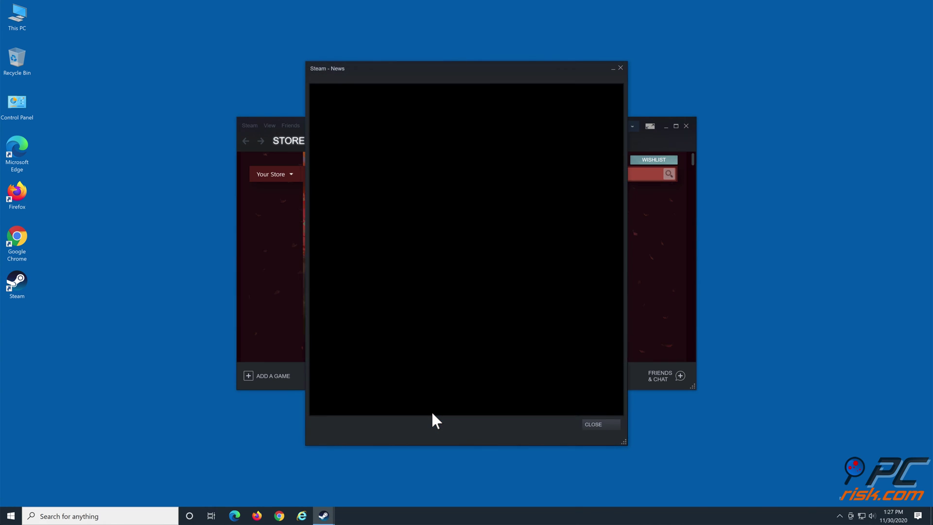
click(591, 425)
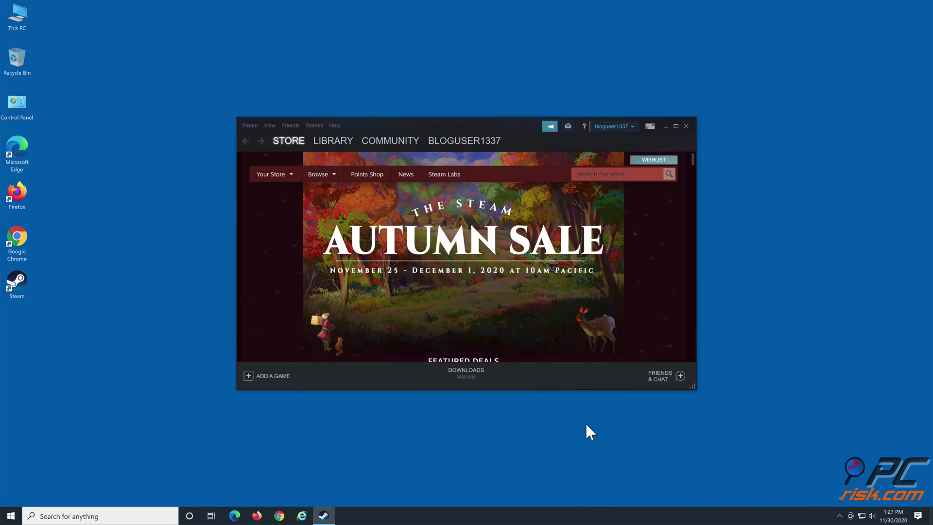
click(685, 125)
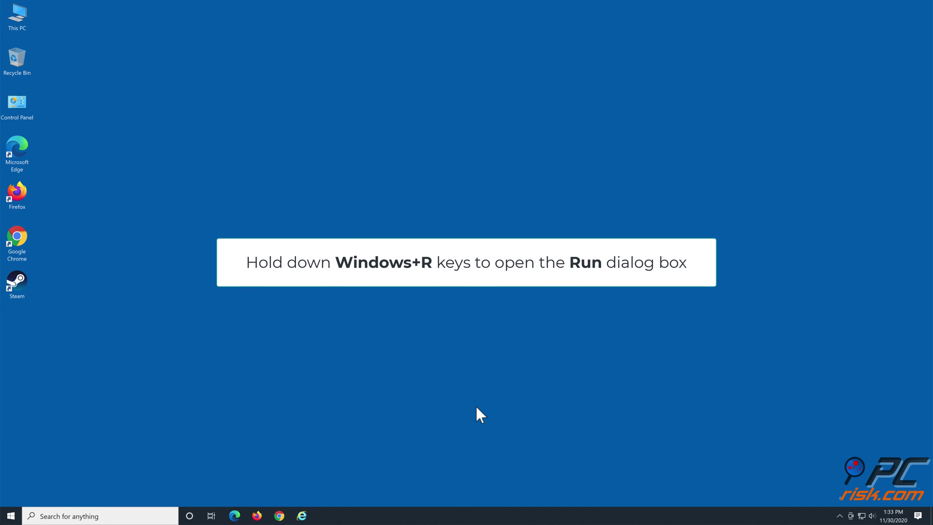
- Run services.msc from the Run box to bring up the Services console
key(super+r)
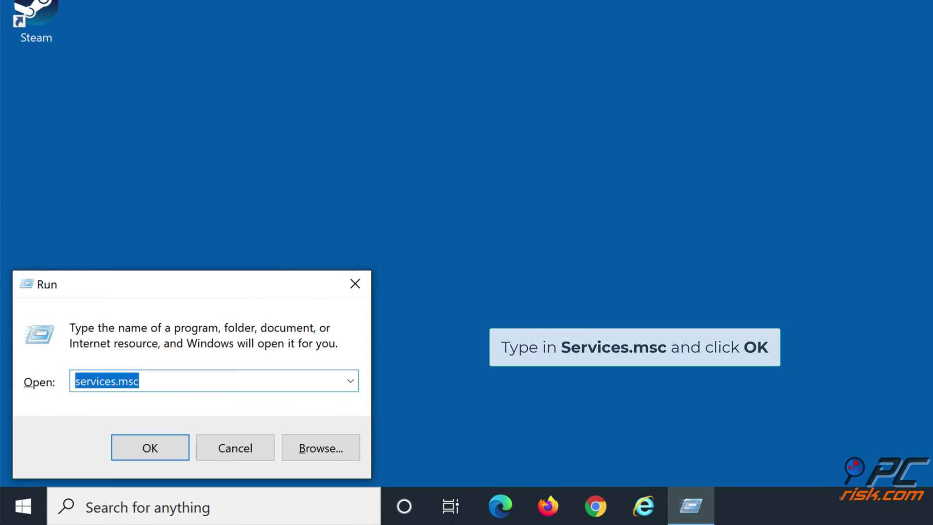
text(services)
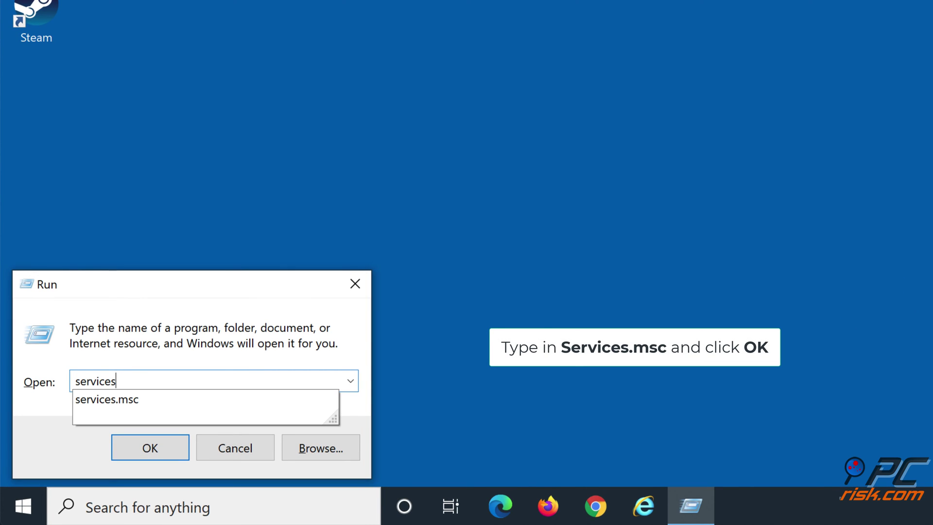
text(.msc)
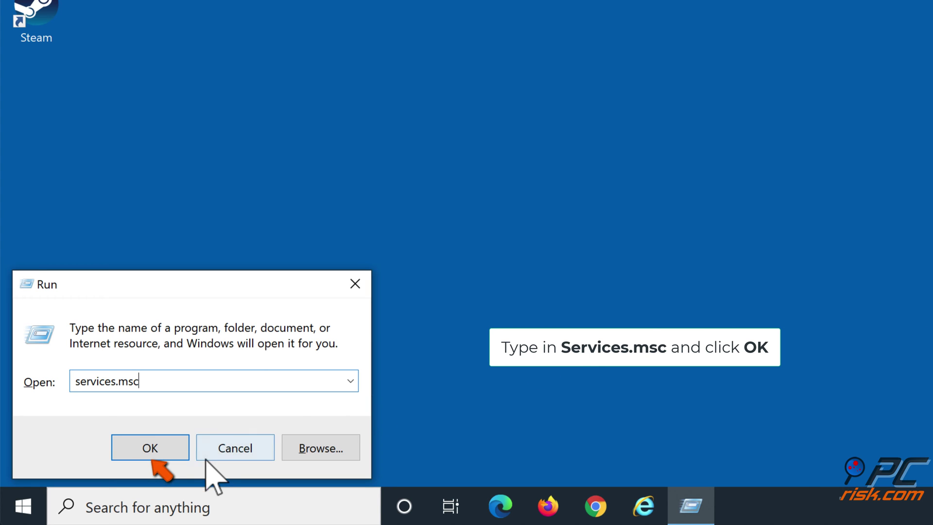
click(167, 447)
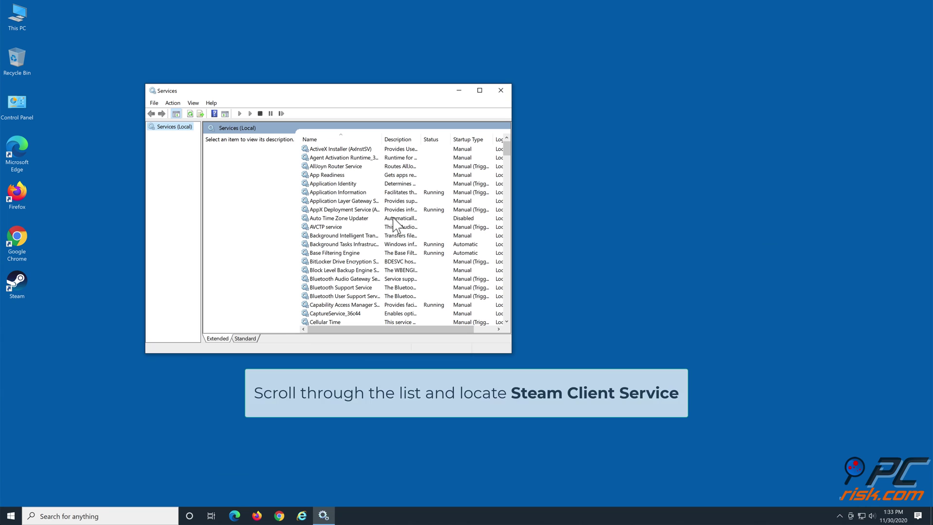
- Find Steam Client Service in the services list and open its Properties
scroll(378, 228, down, 12)
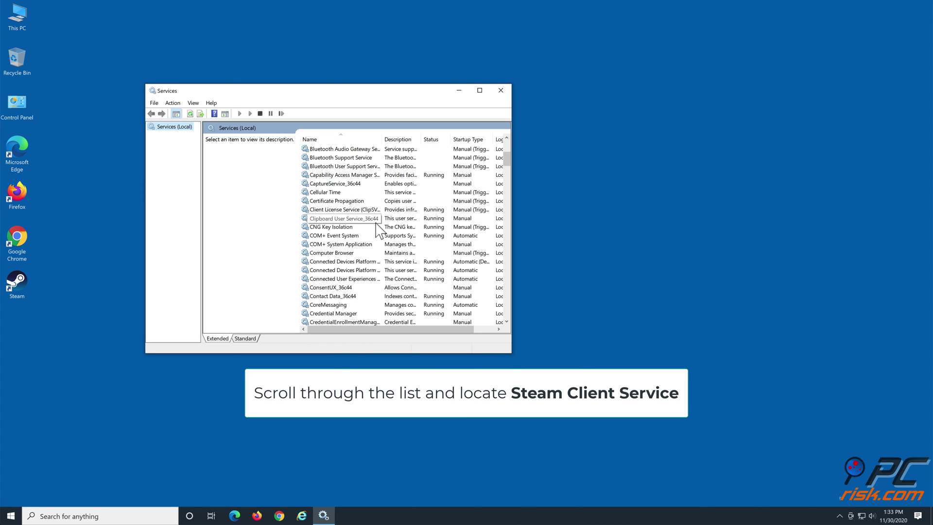
scroll(378, 228, down, 13)
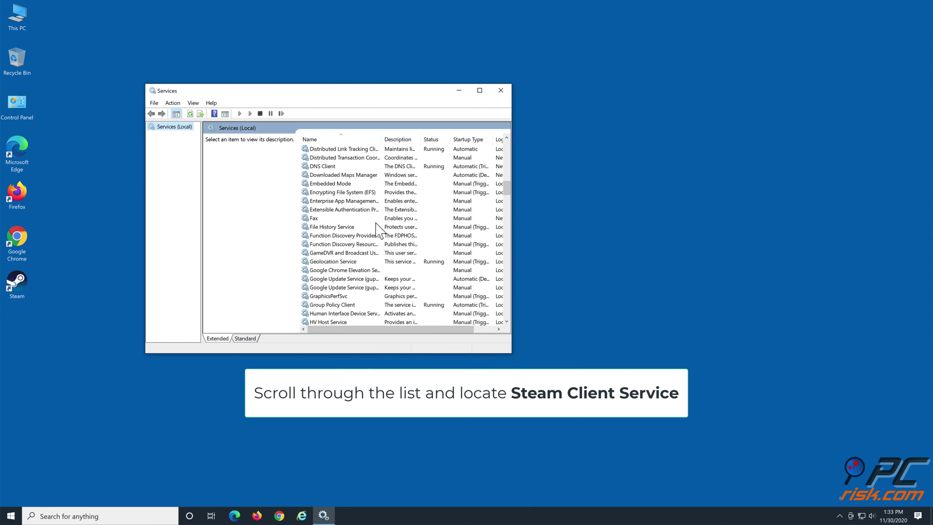
scroll(378, 228, down, 13)
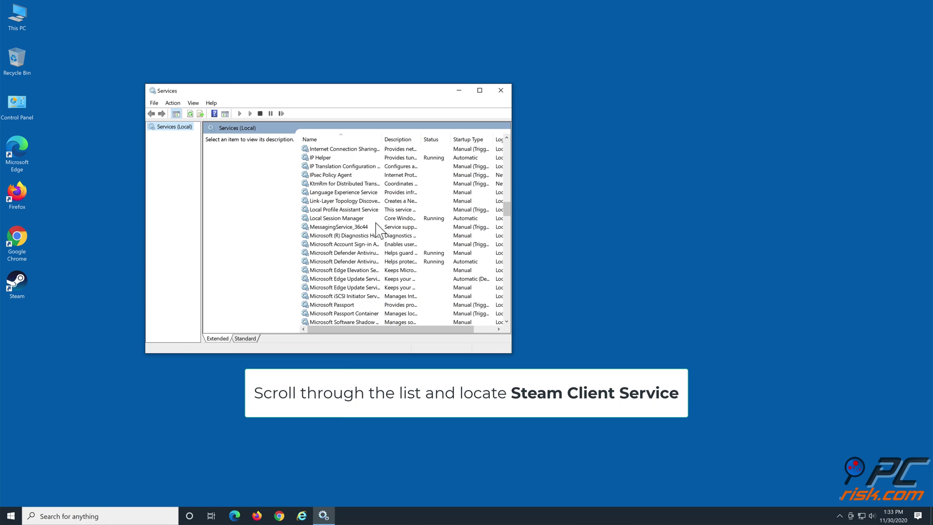
scroll(378, 228, down, 15)
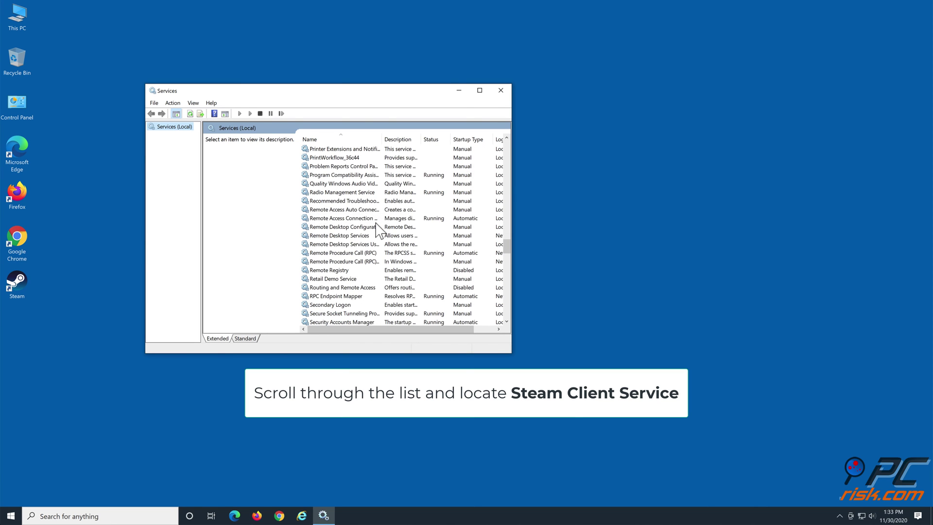
scroll(379, 229, down, 4)
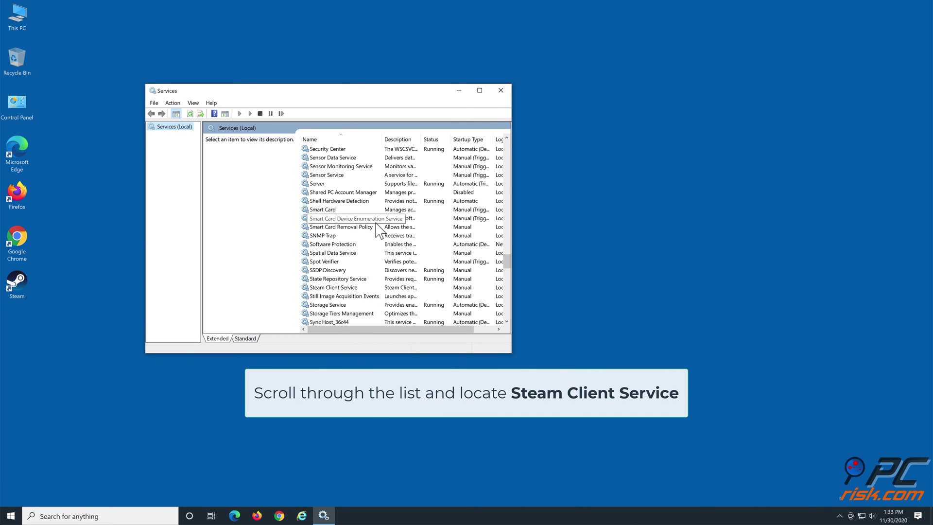
scroll(378, 228, down, 1)
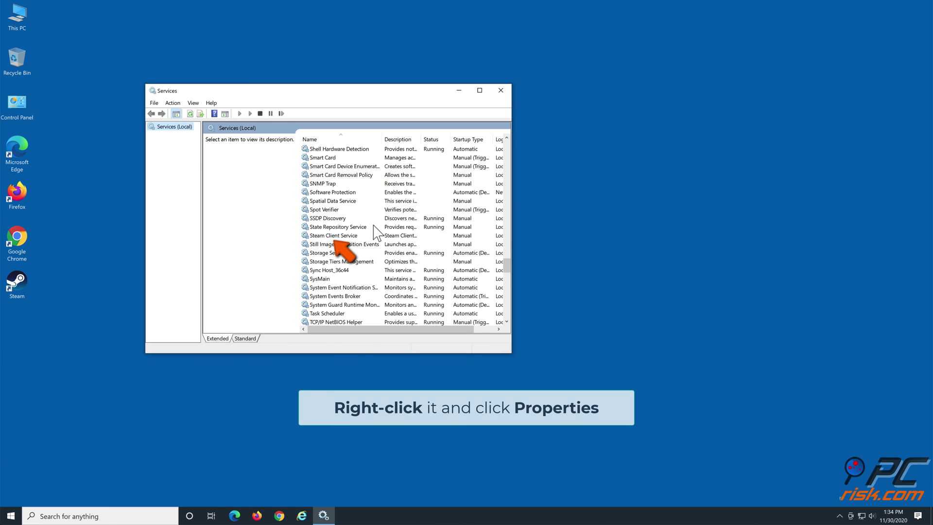
click(362, 235)
right_click(362, 236)
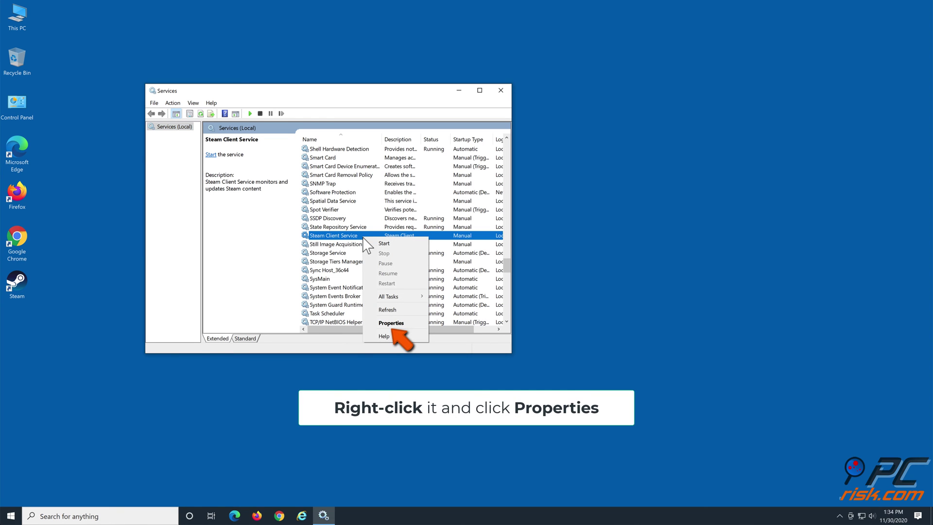
click(417, 324)
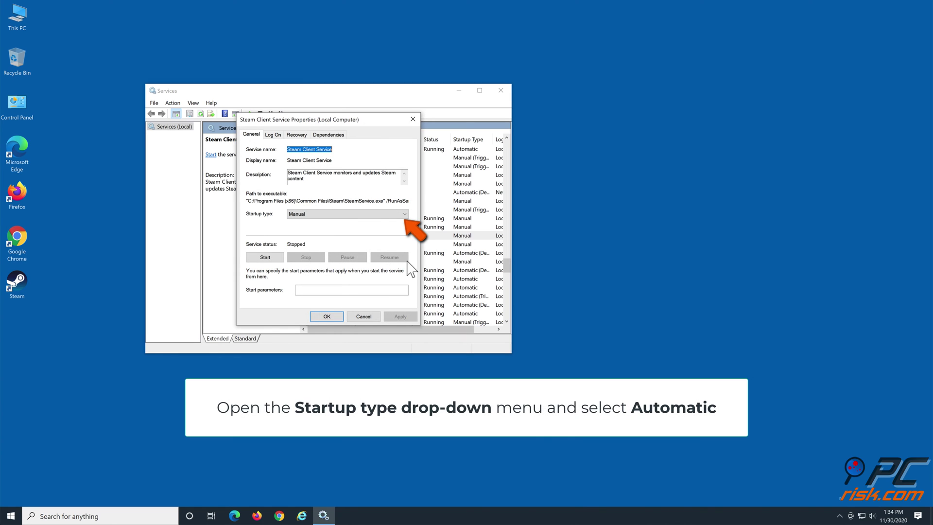
- Change the Startup type to Automatic, apply it and close the dialog
click(405, 215)
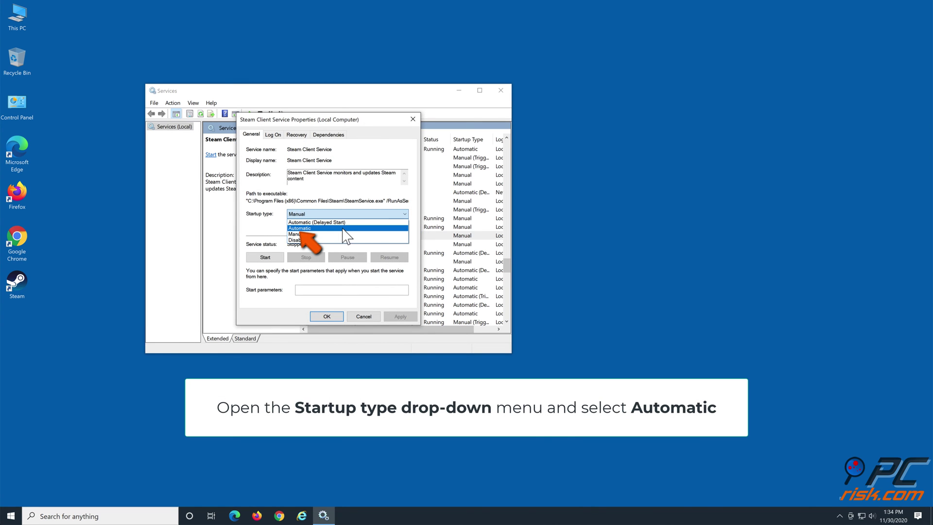
click(324, 228)
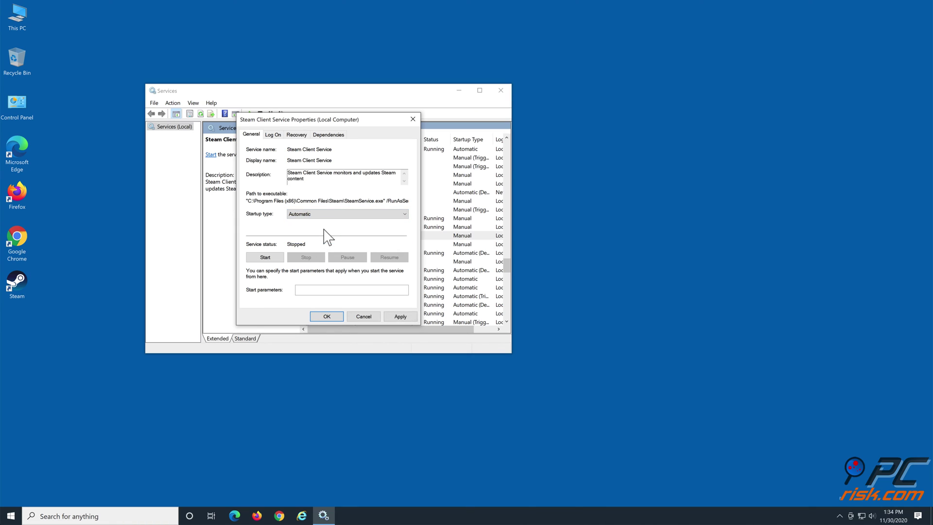
click(410, 317)
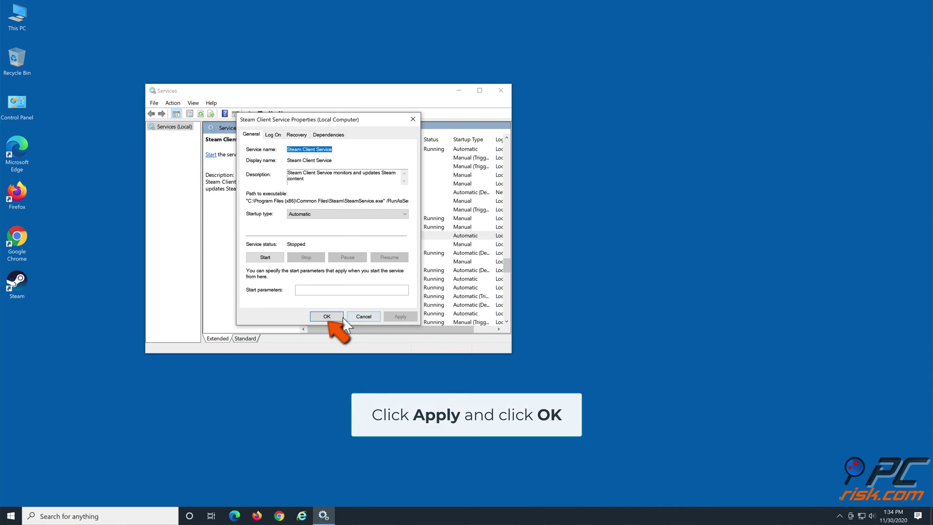
click(328, 317)
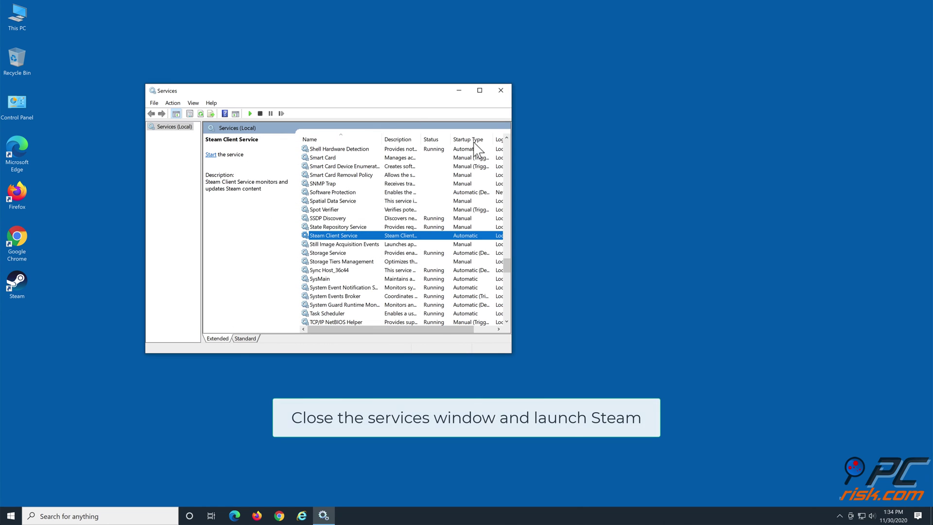
- Close Services, launch Steam from the desktop icon, and close it once the Store appears
click(501, 91)
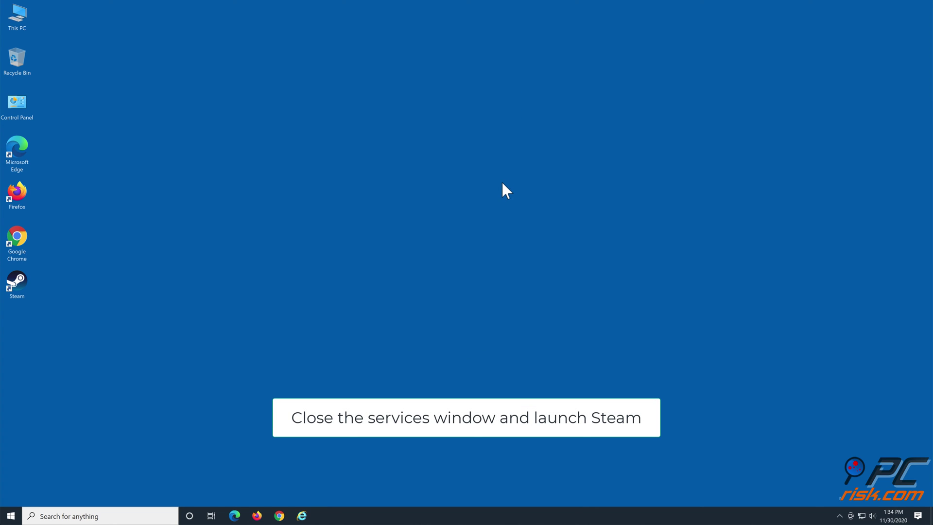
double_click(20, 291)
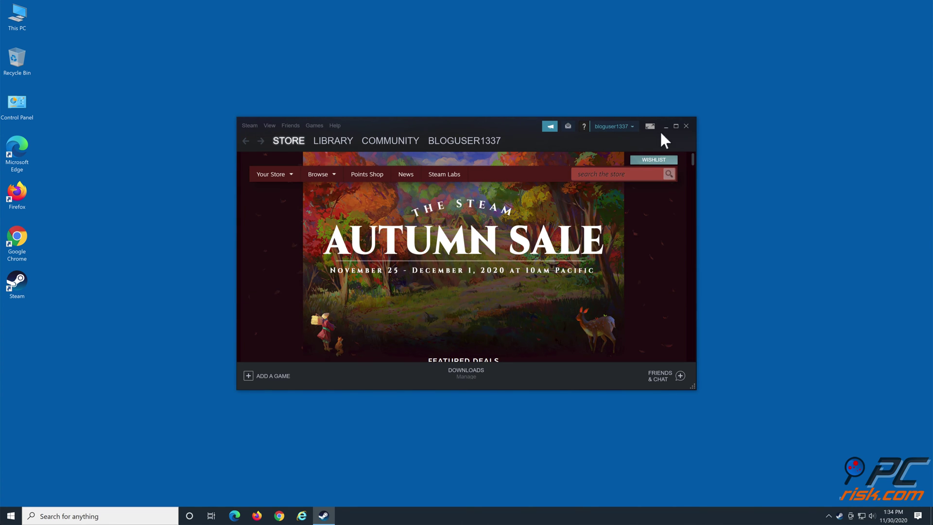
click(686, 126)
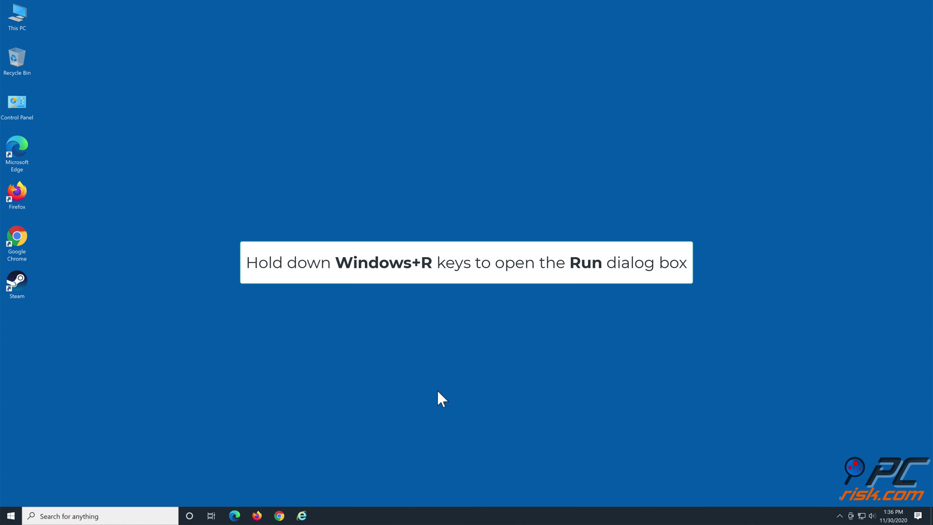
- Run cmd as administrator with Ctrl+Shift+Enter and move the window to the right
key(super+r)
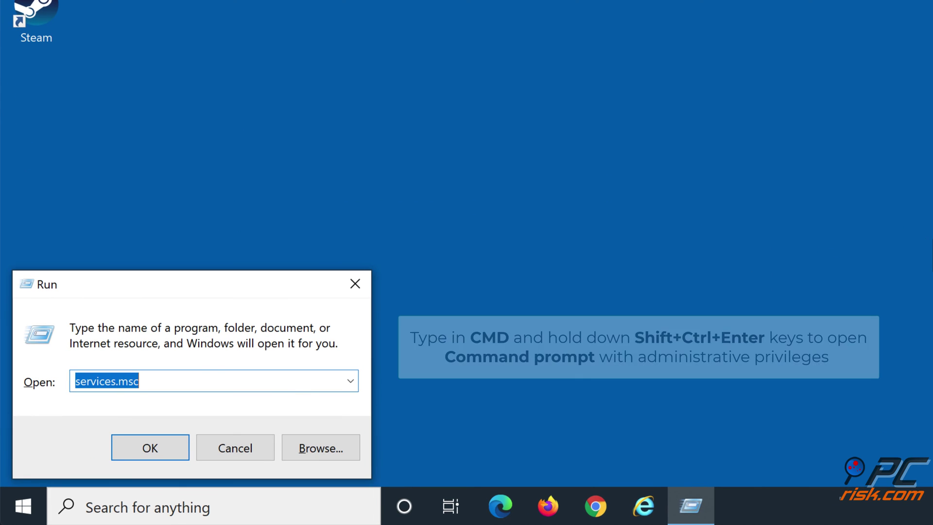
text(cmd)
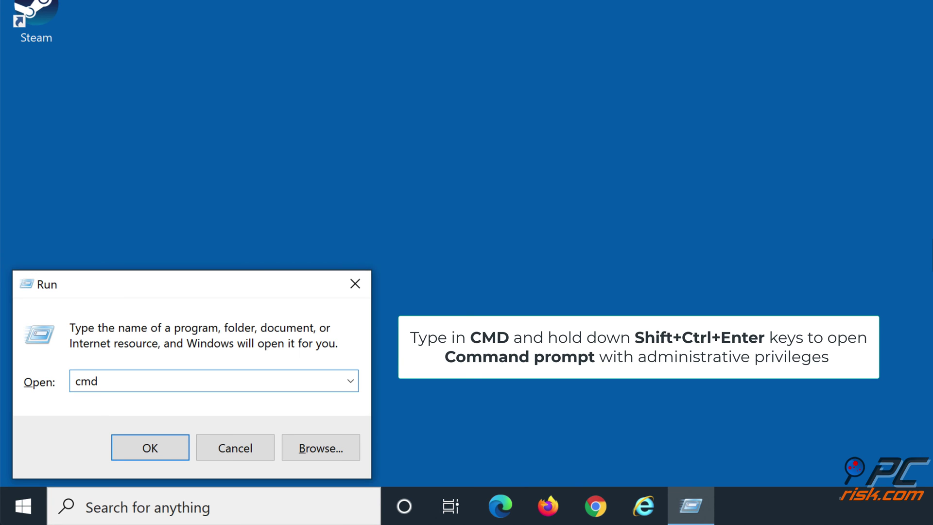
key(ctrl+shift+Return)
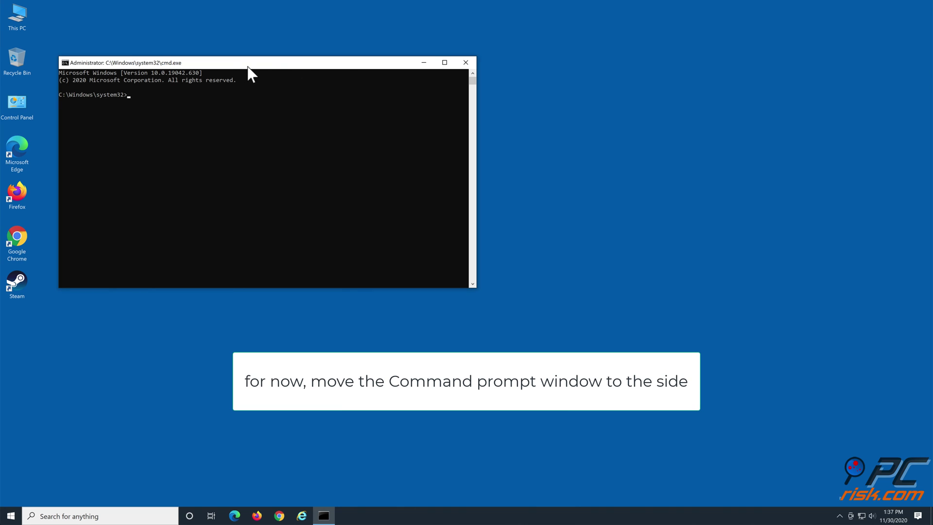
drag(248, 68, 672, 89)
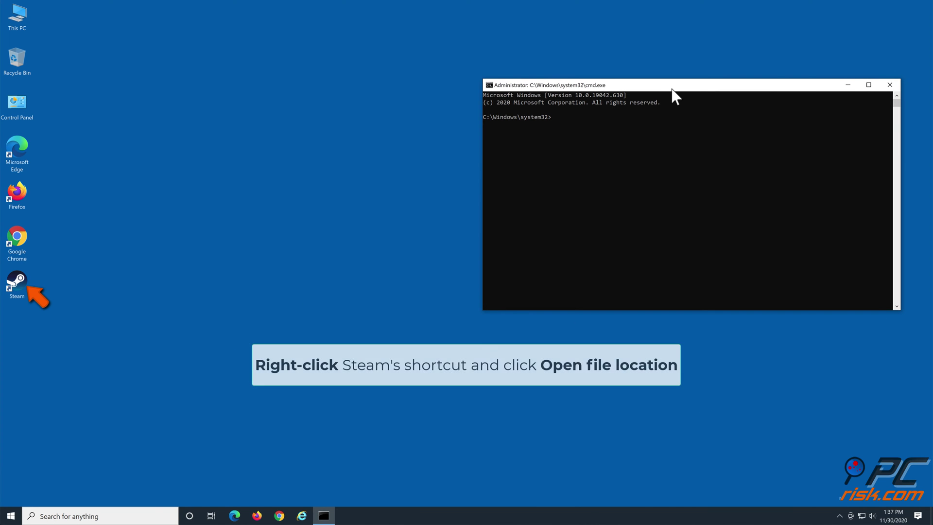
- Open Steam's install folder, enter bin, and copy the path C:\Program Files (x86)\Steam\bin
right_click(19, 282)
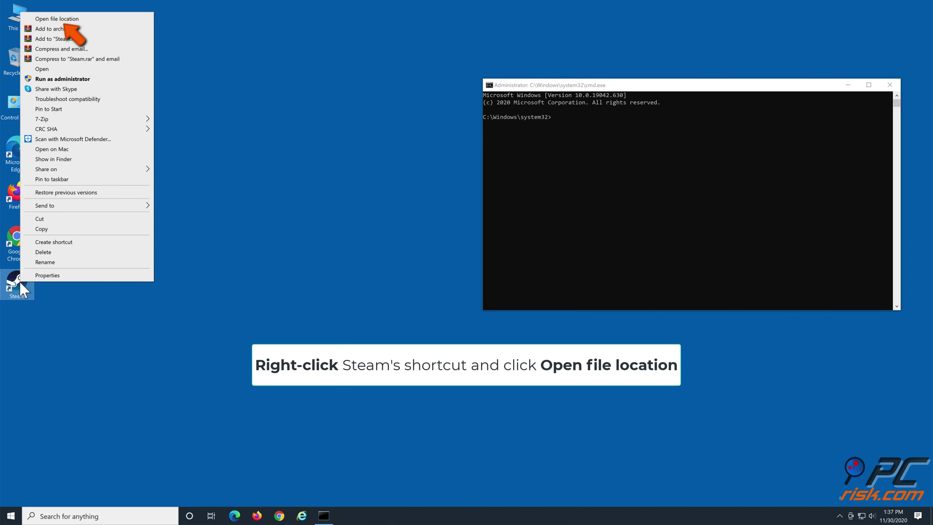
click(86, 19)
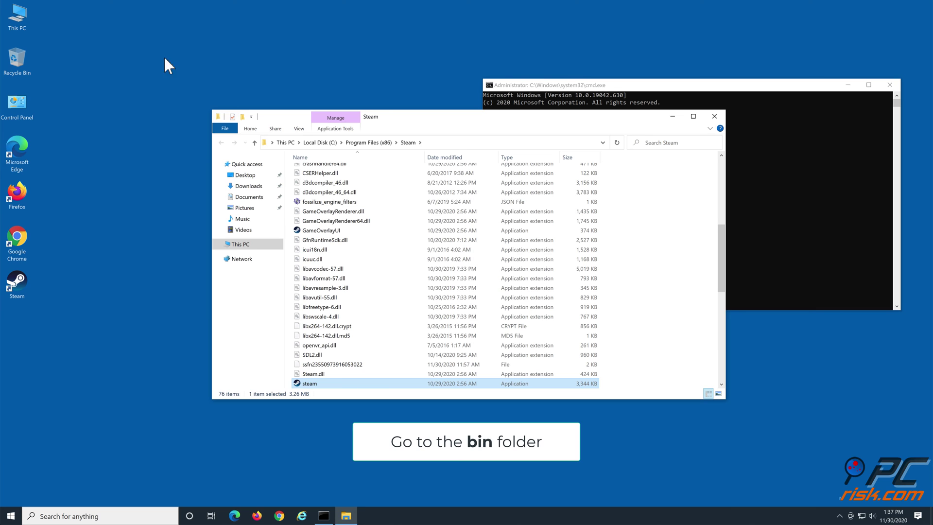
scroll(350, 224, up, 8)
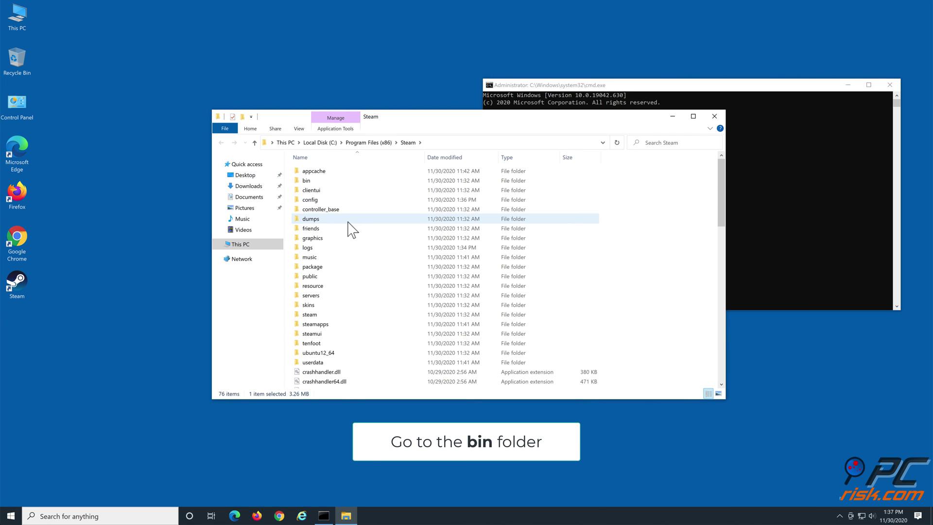
double_click(315, 182)
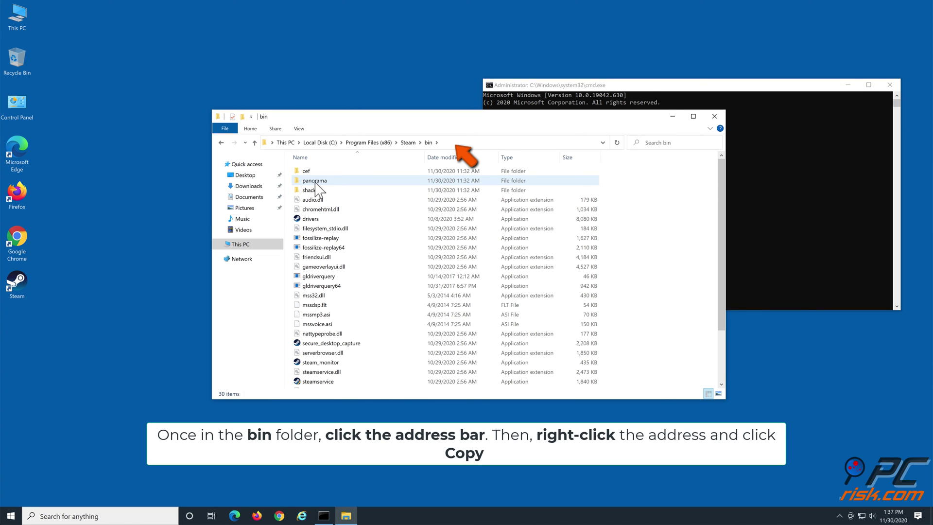
click(442, 143)
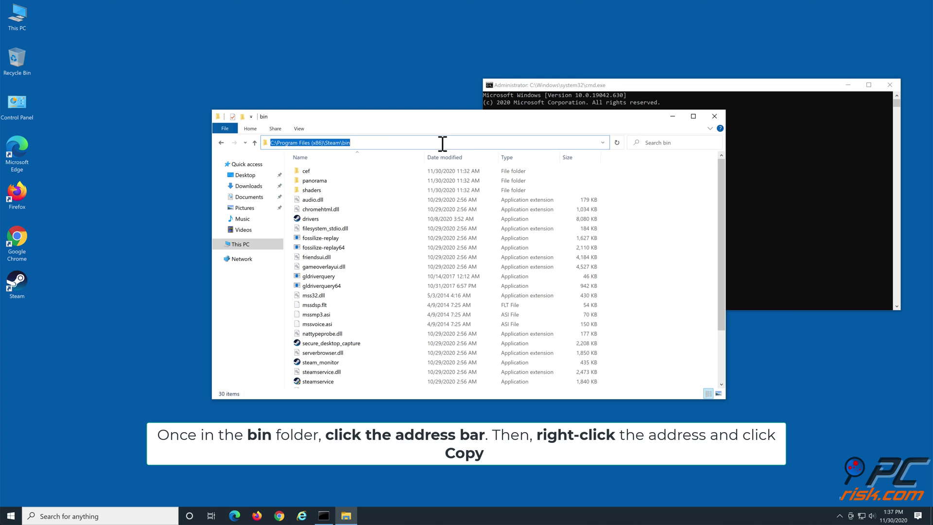
right_click(334, 145)
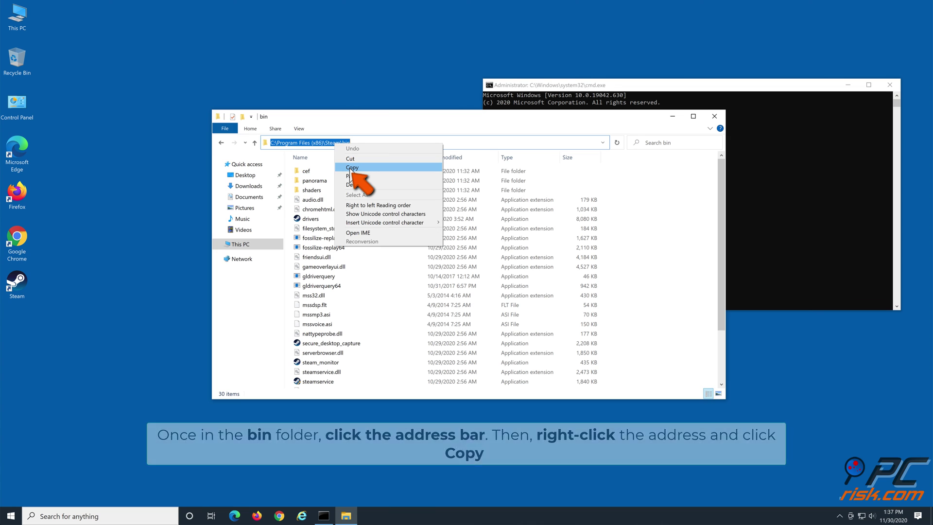
click(352, 168)
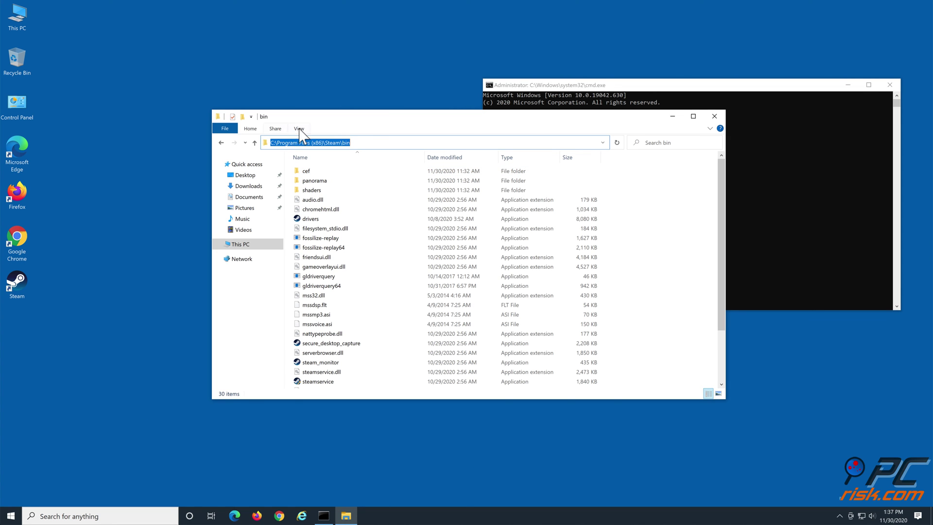
- Run "C:\Program Files (x86)\Steam\bin\steamservice.exe" /repair in the administrator Command Prompt
click(673, 117)
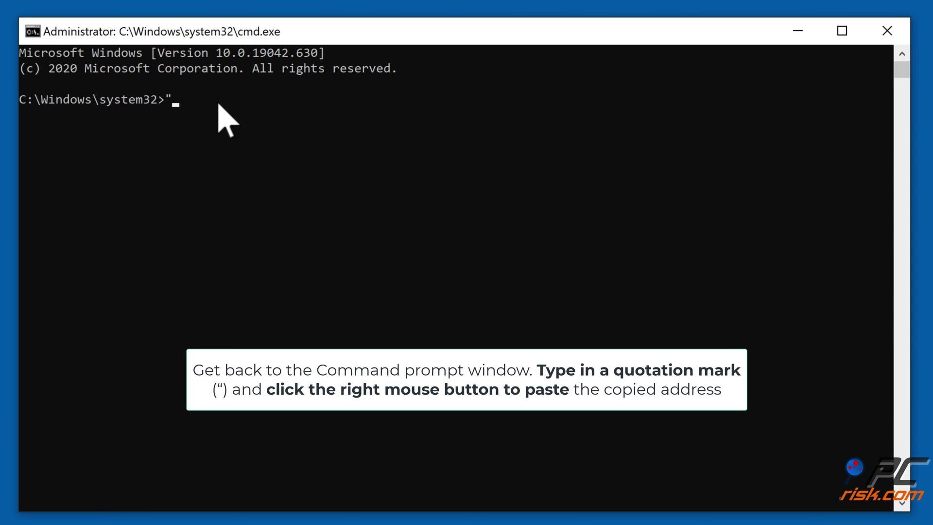
right_click(219, 105)
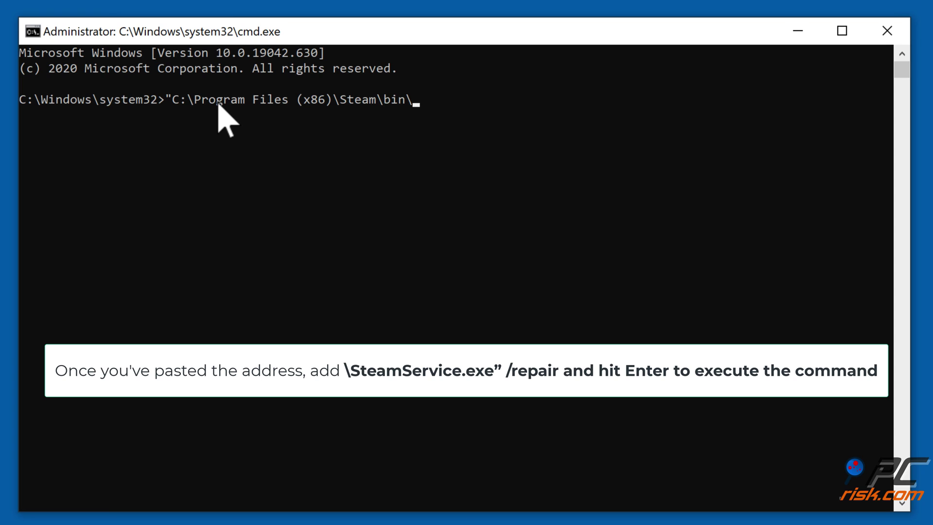
text(\steamservice.exe" /)
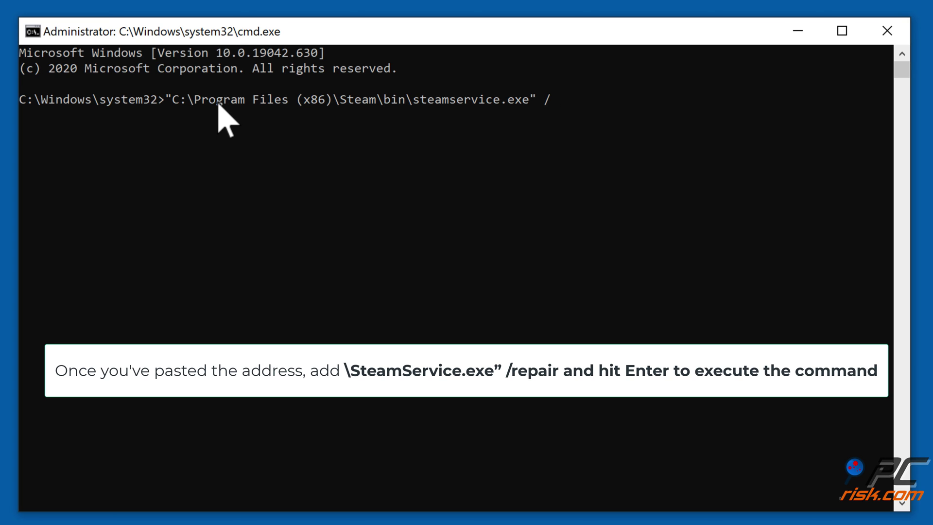
text(pair)
key(Return)
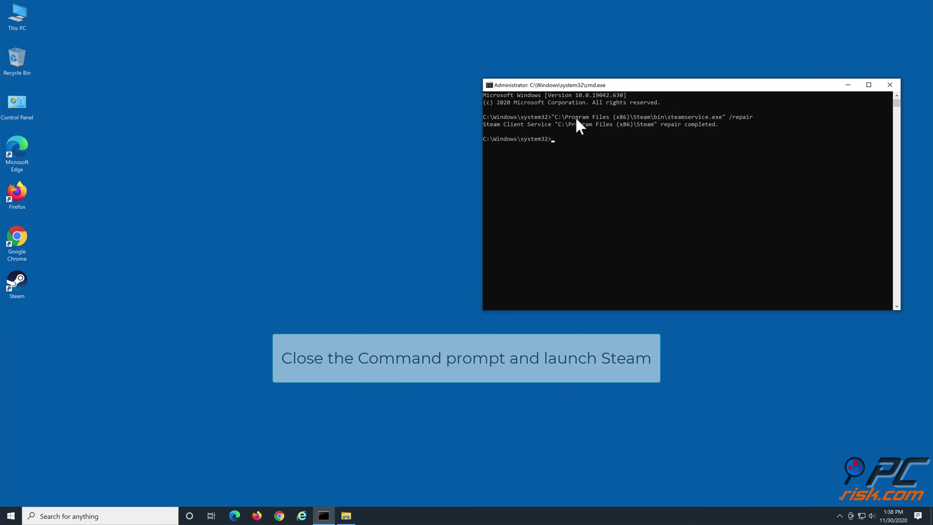
- Close Command Prompt, relaunch Steam to confirm it reaches the Store, then close it
click(893, 83)
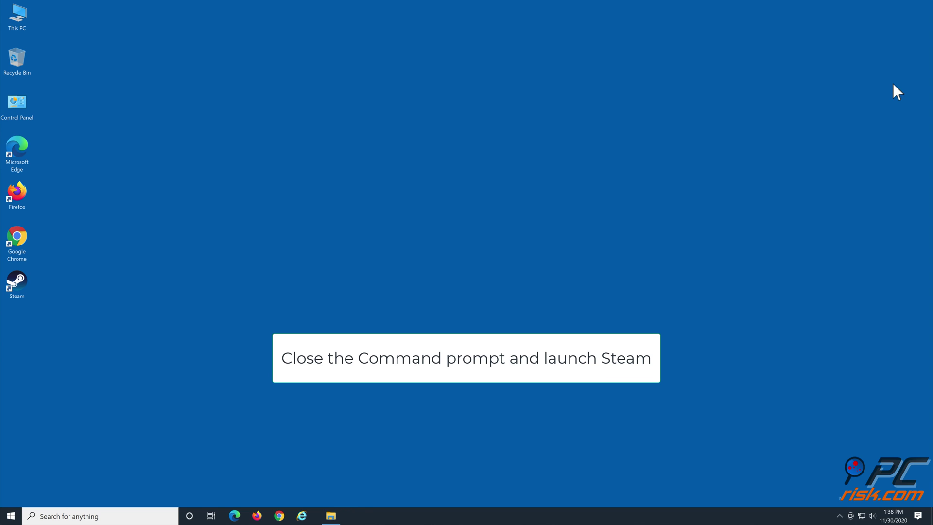
double_click(17, 282)
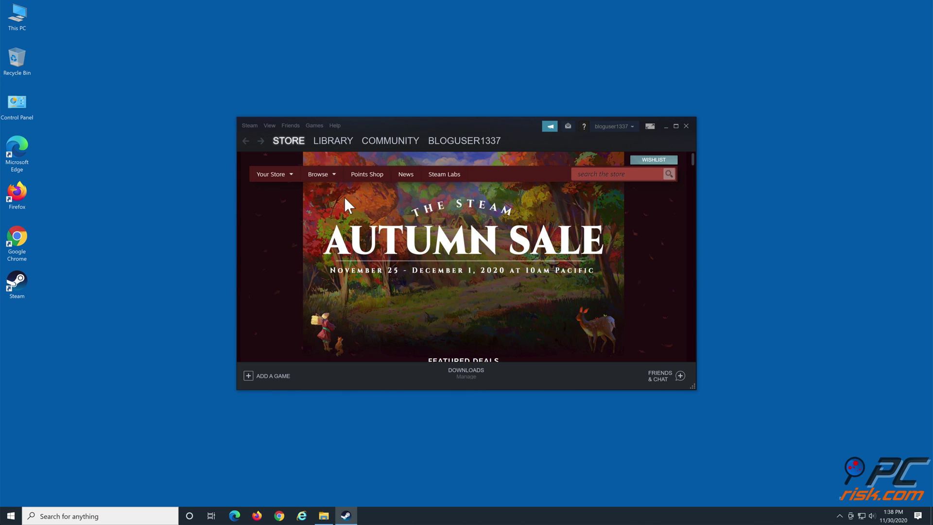
click(686, 126)
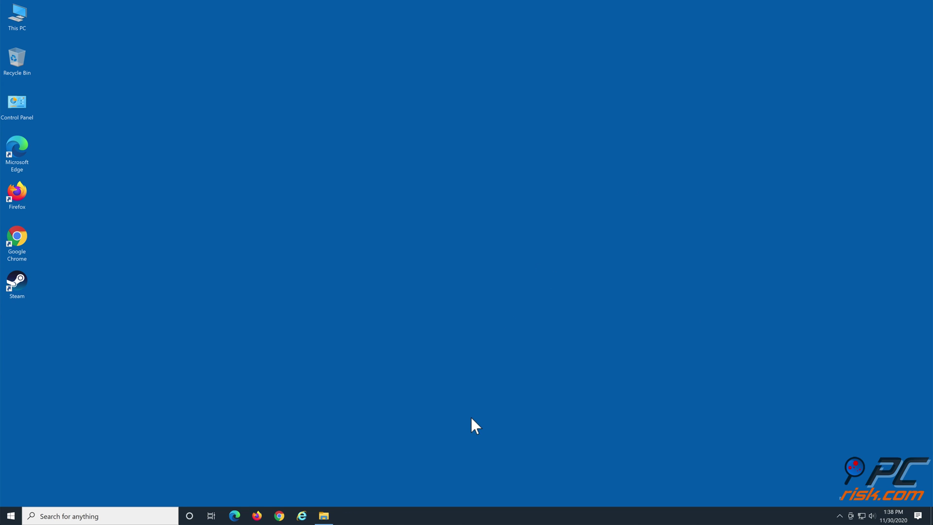